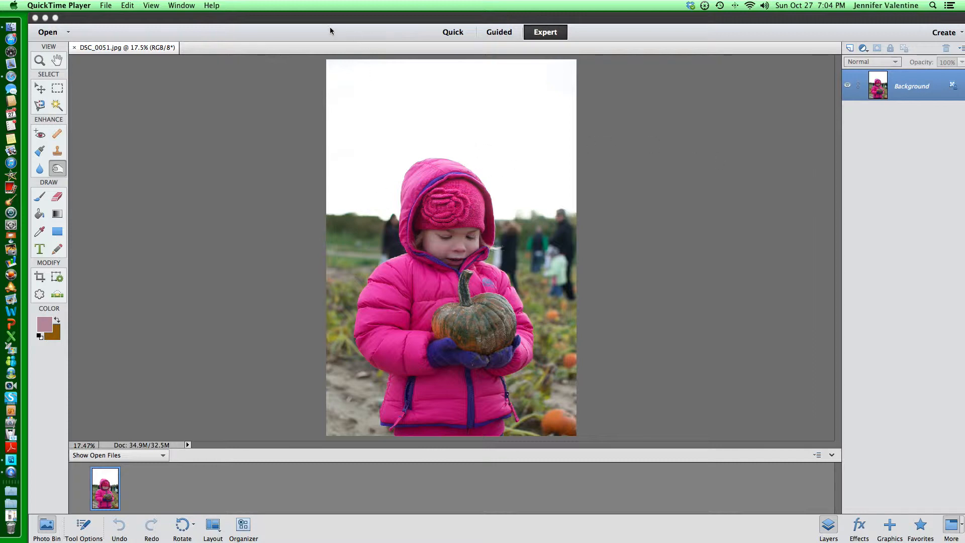
# Duplicate the DSC_0051.jpg photo as DSC_0051 copy
pyautogui.click(106, 5)
pyautogui.click(201, 352)
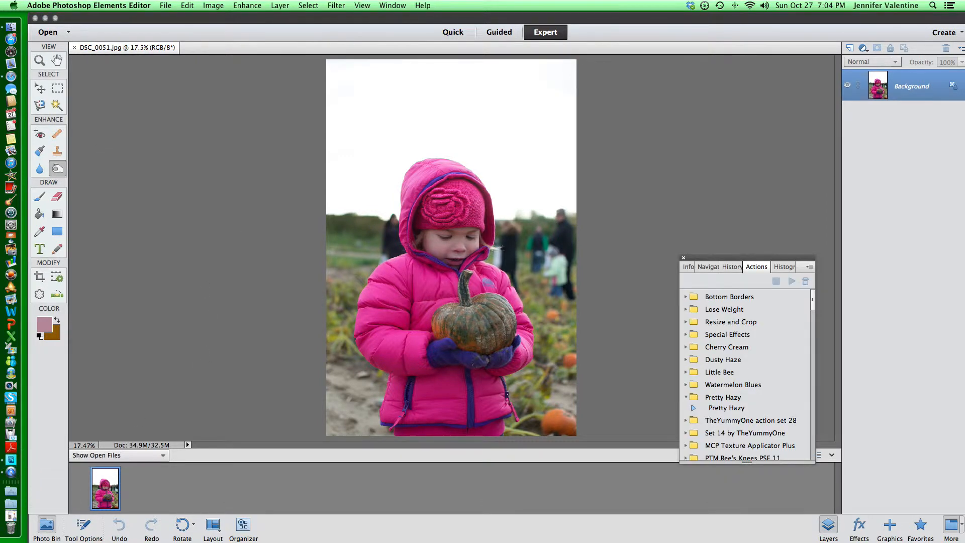
pyautogui.click(165, 5)
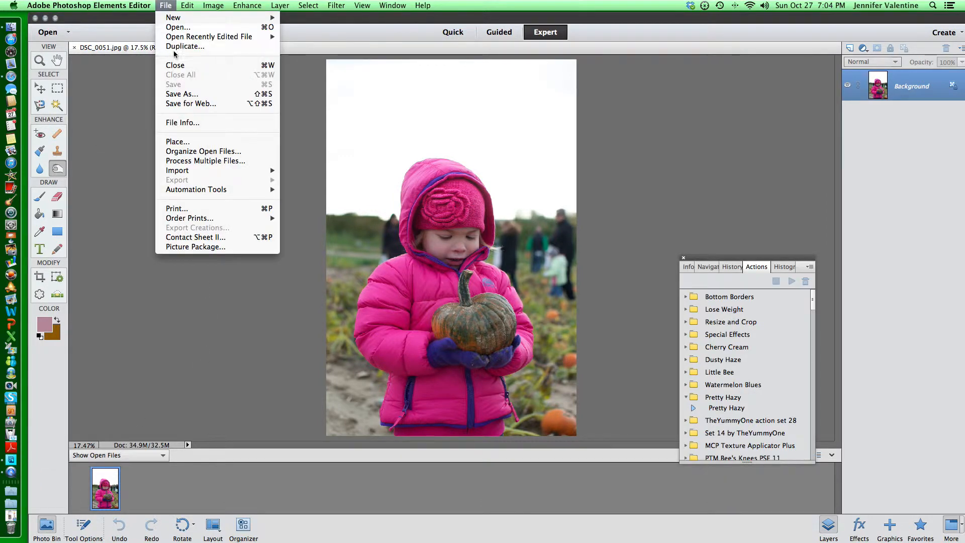
pyautogui.click(176, 52)
pyautogui.click(171, 5)
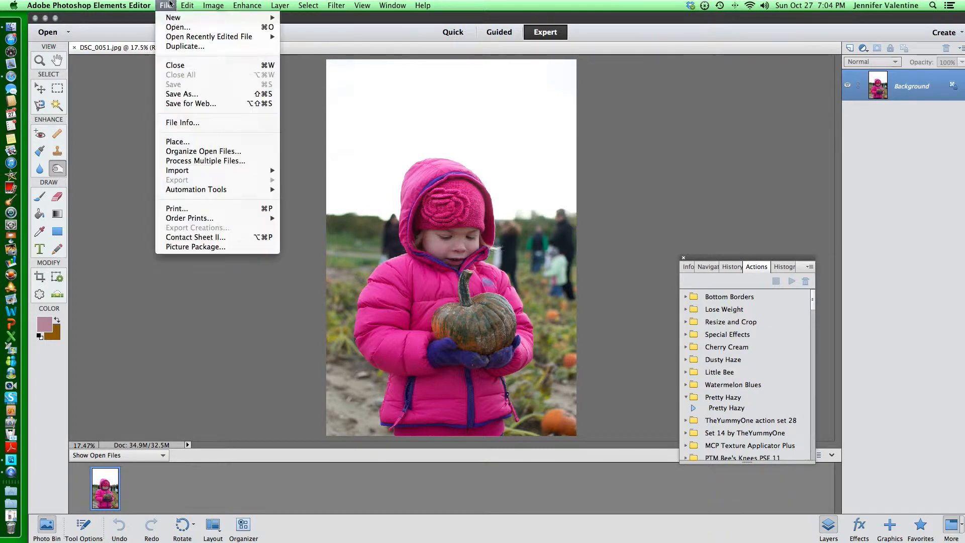
pyautogui.click(180, 48)
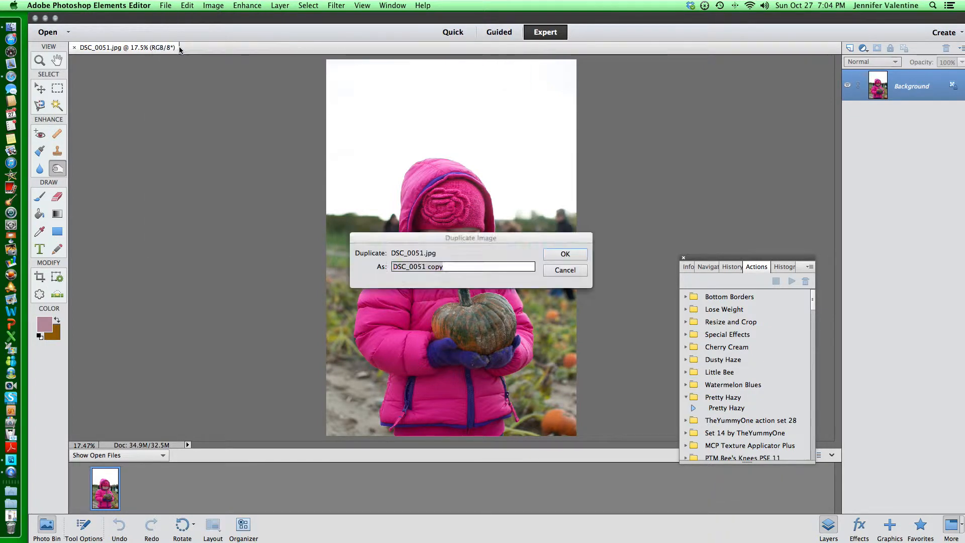
pyautogui.click(565, 253)
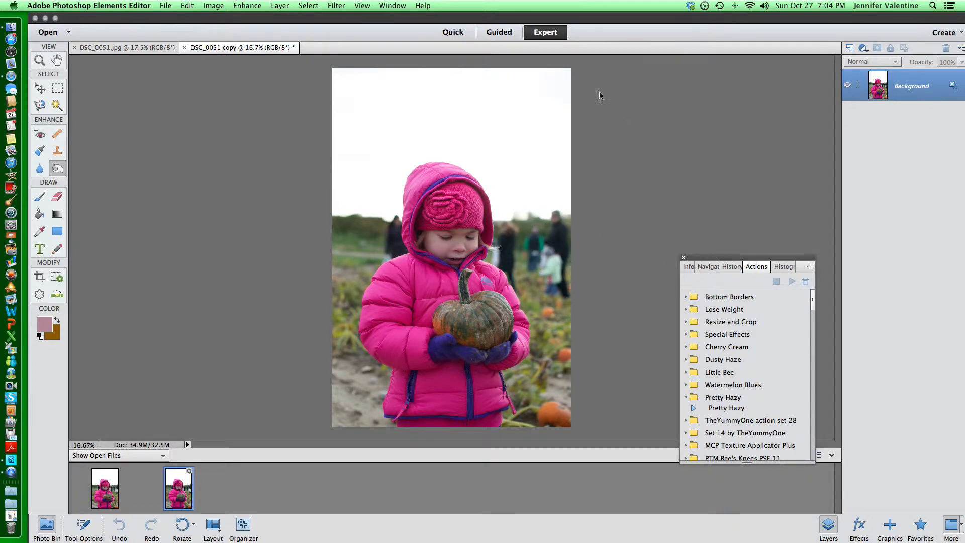
# Start placing a file into the copy and open the inner SKY OVERLAYS folder within PSE Overlays
pyautogui.click(165, 6)
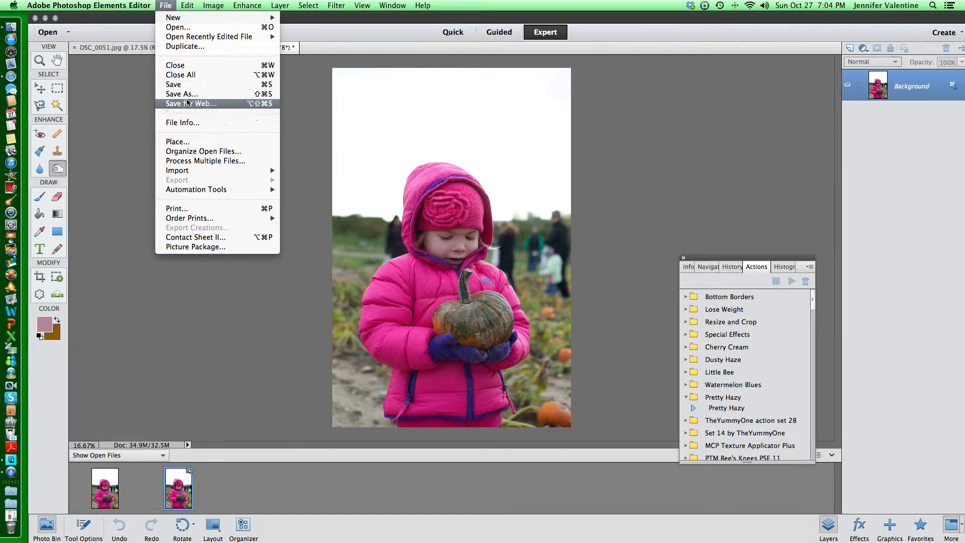
pyautogui.click(191, 143)
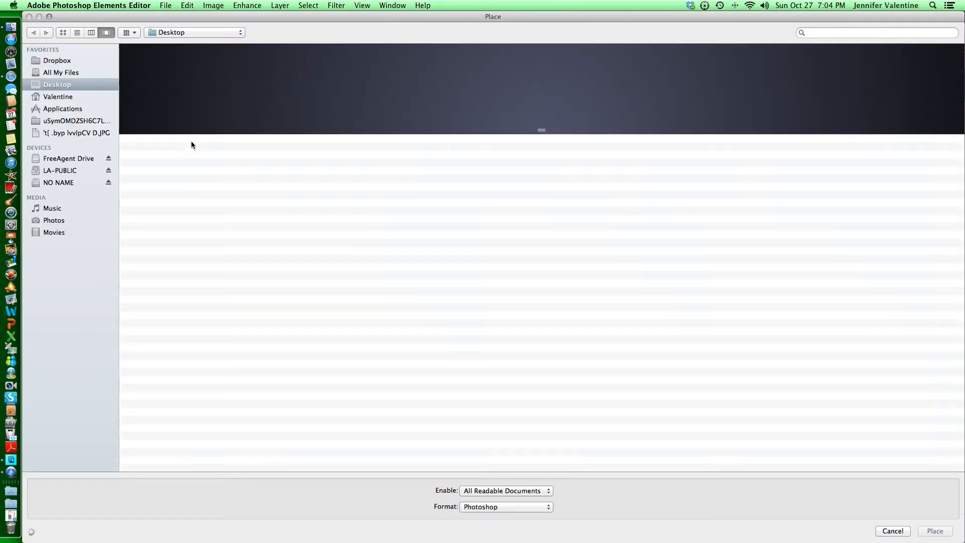
pyautogui.click(61, 98)
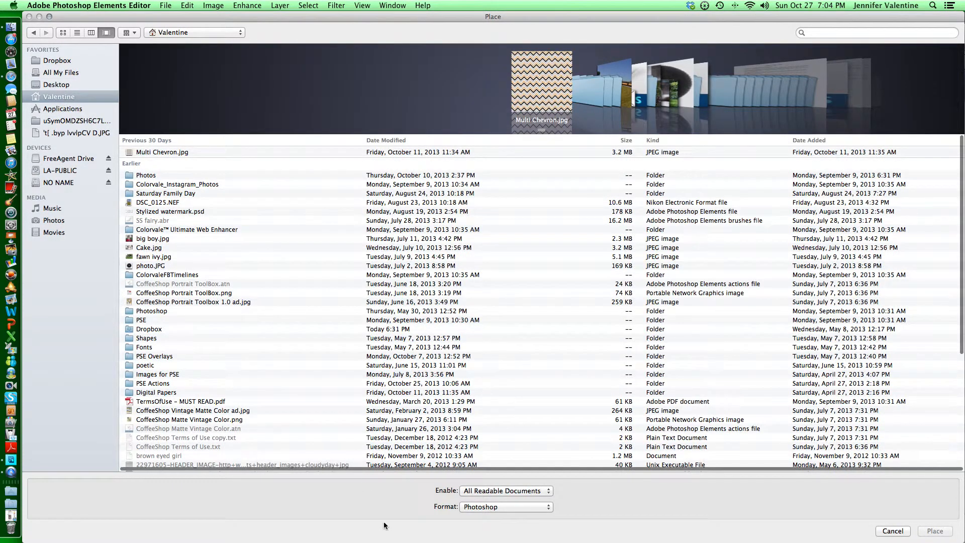
pyautogui.doubleClick(168, 357)
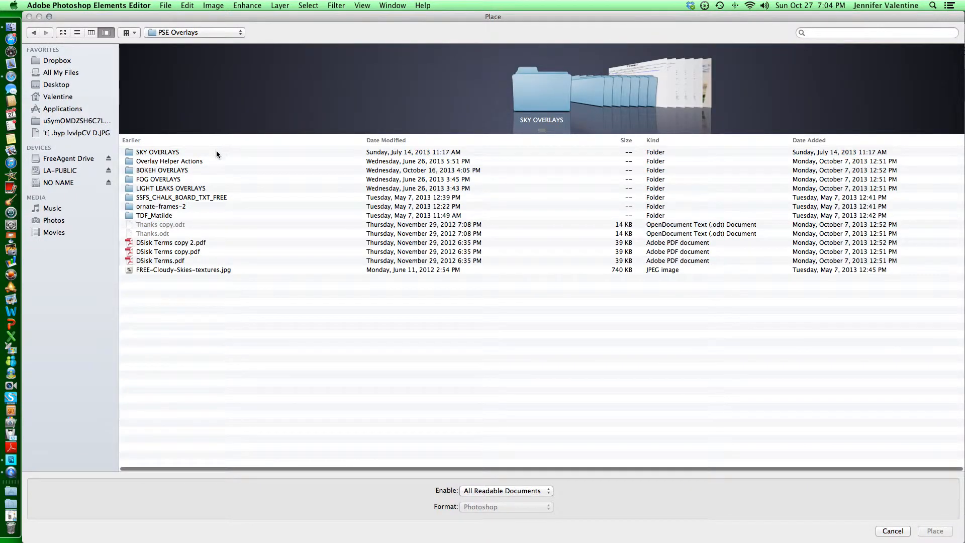
pyautogui.click(216, 151)
pyautogui.doubleClick(216, 151)
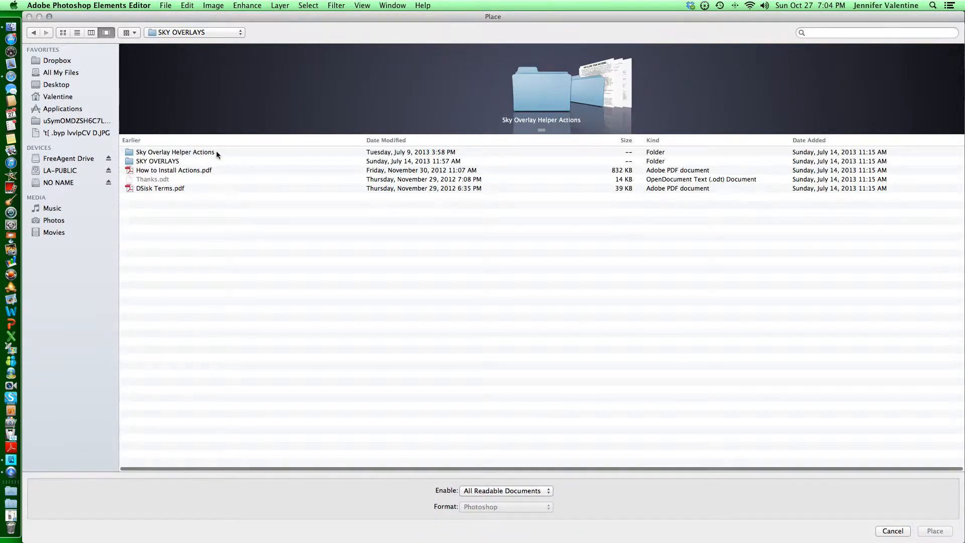
pyautogui.doubleClick(199, 161)
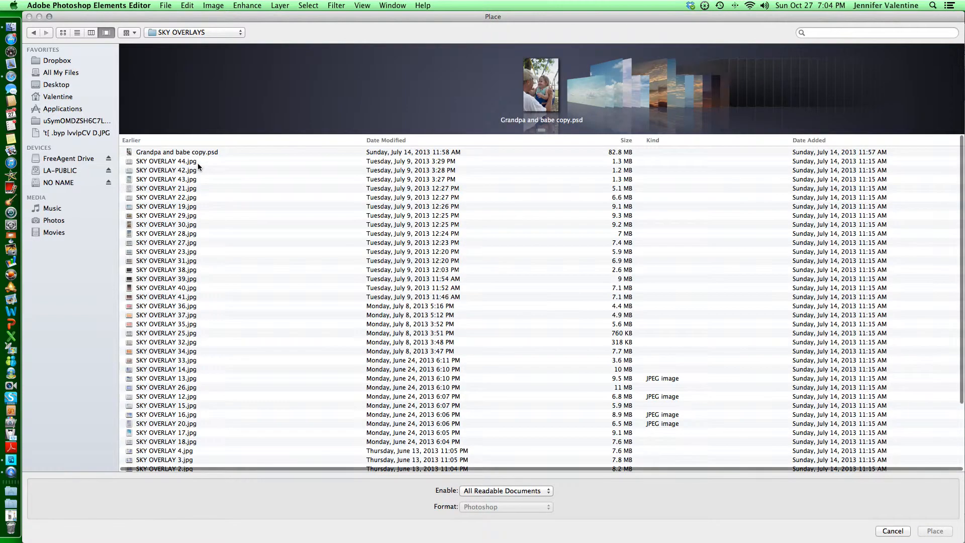
# Browse the sky overlay images and place SKY OVERLAY 16.jpg into the photo
pyautogui.scroll(-15, 630, 106)
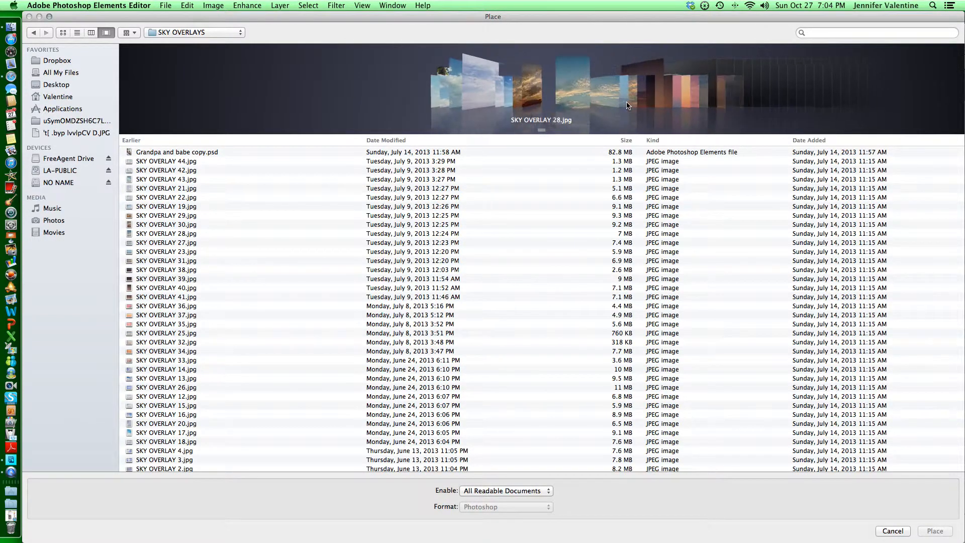
pyautogui.scroll(-8, 628, 106)
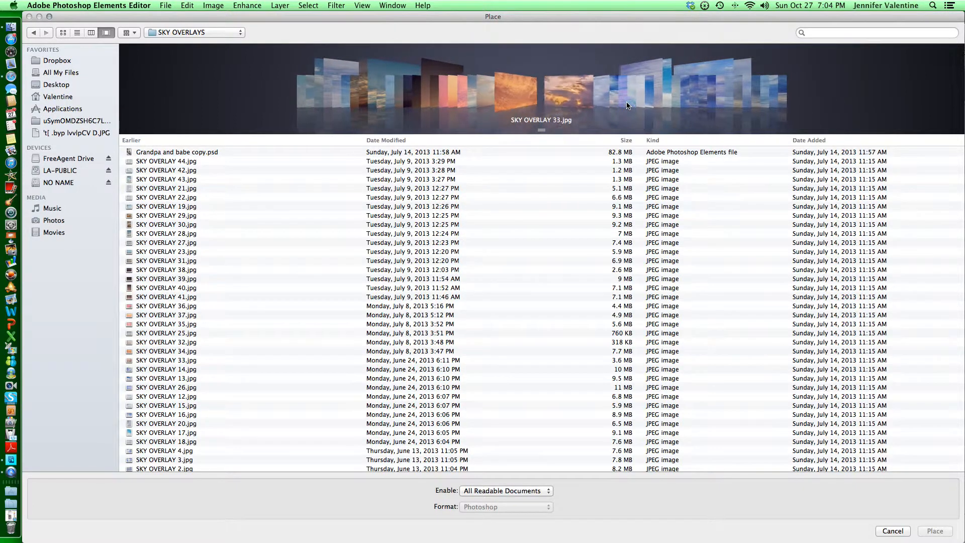
pyautogui.scroll(-2, 627, 106)
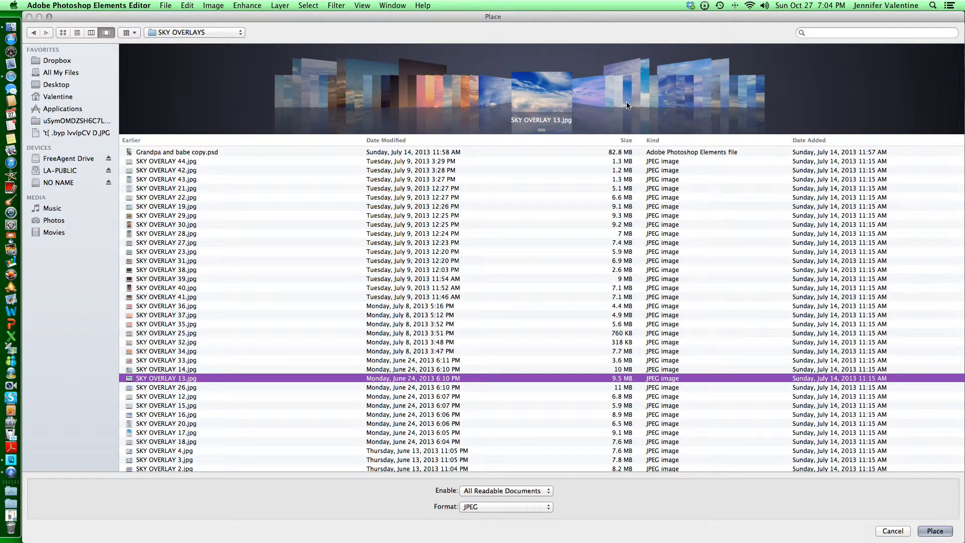
pyautogui.scroll(-5, 627, 106)
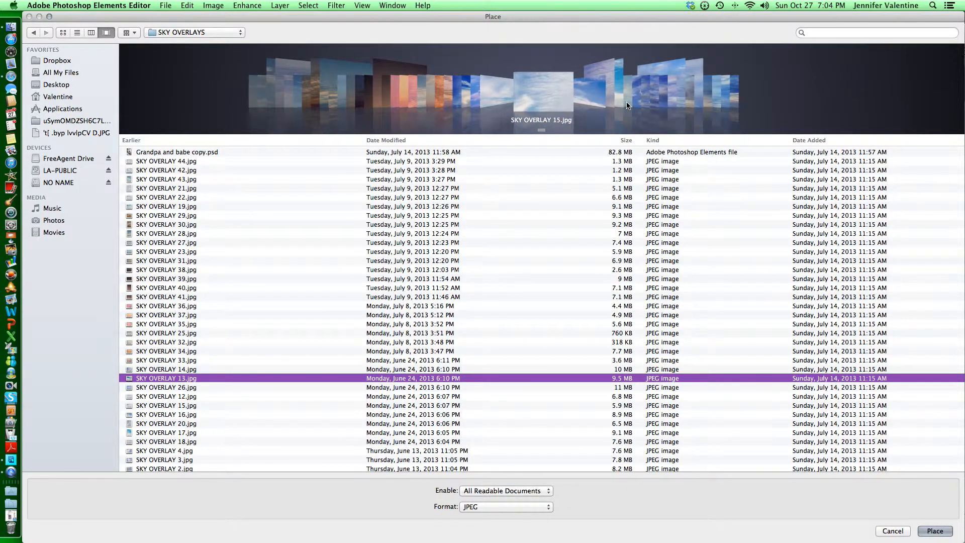
pyautogui.scroll(-3, 627, 105)
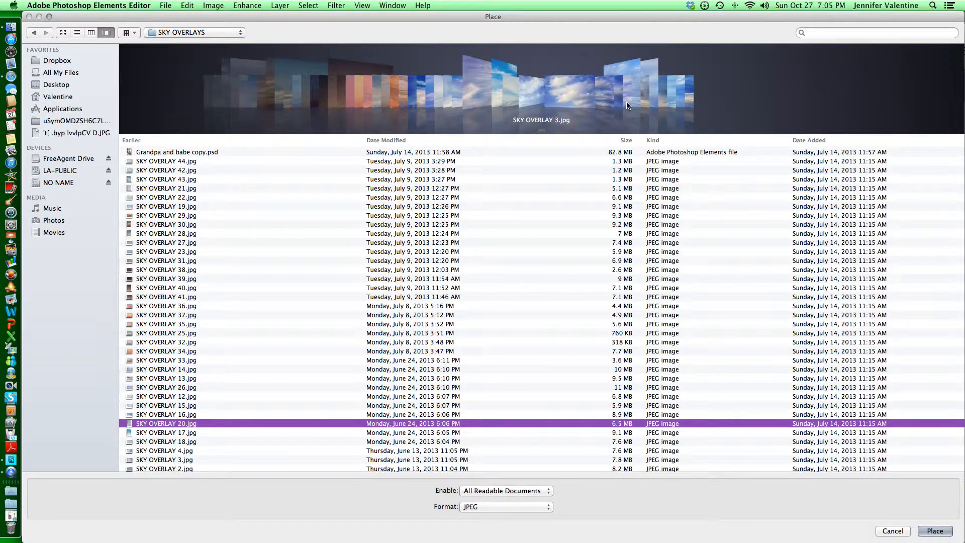
pyautogui.scroll(2, 628, 106)
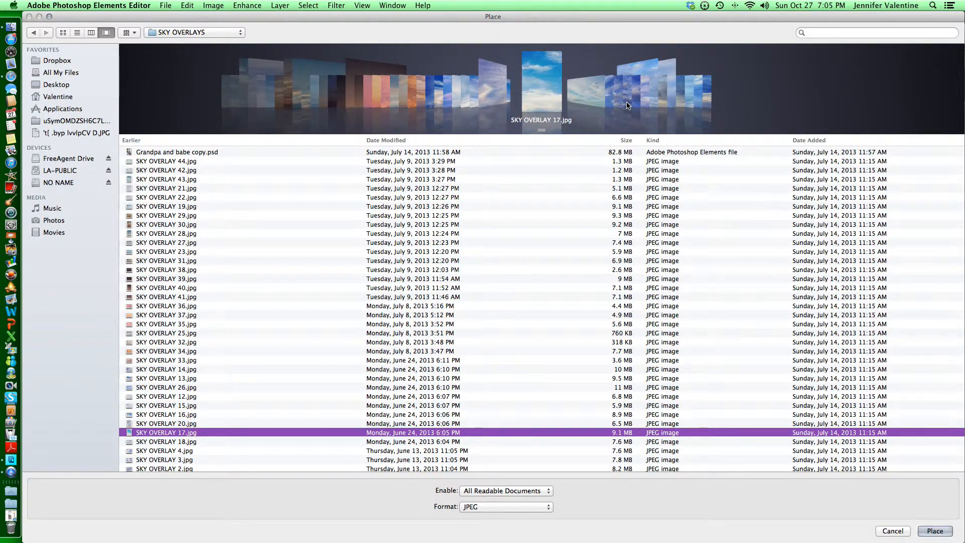
pyautogui.scroll(-4, 628, 106)
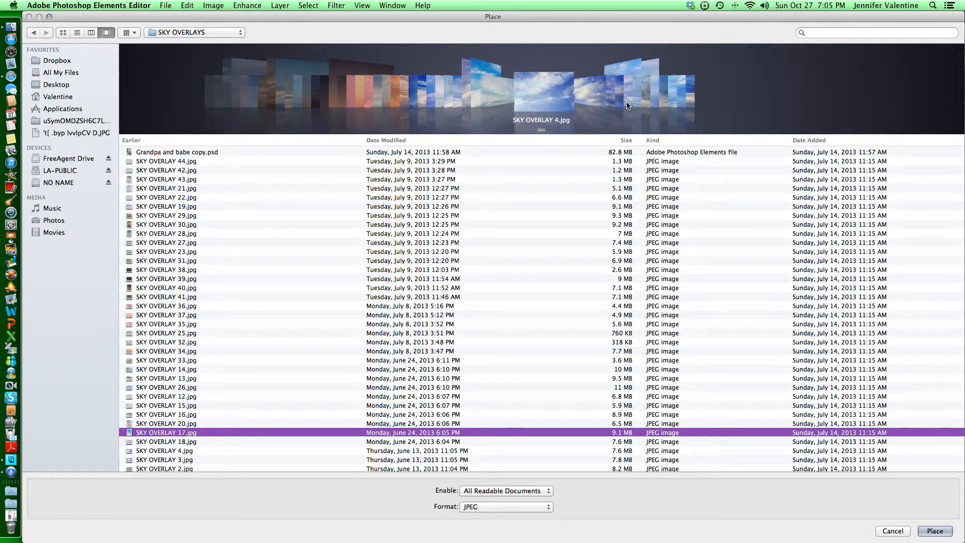
pyautogui.scroll(-3, 627, 105)
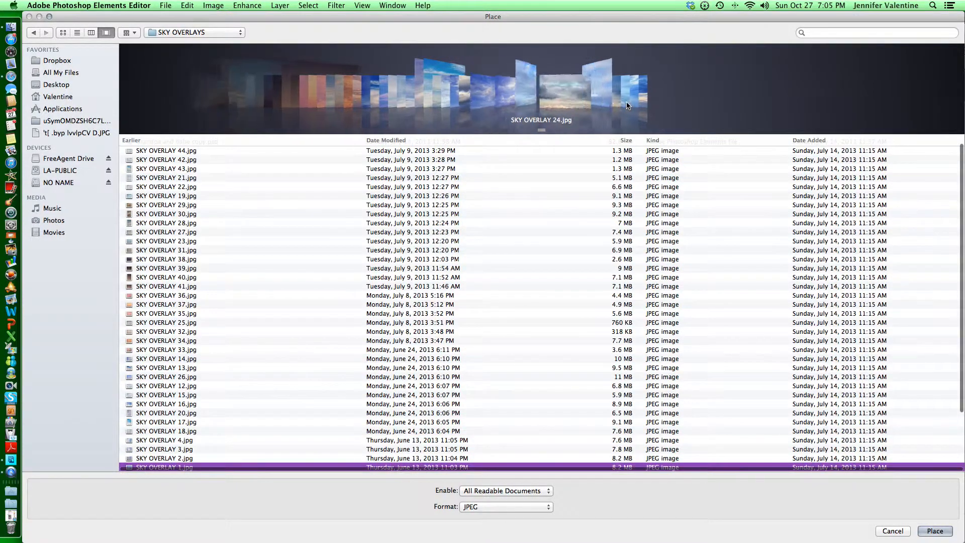
pyautogui.scroll(2, 627, 105)
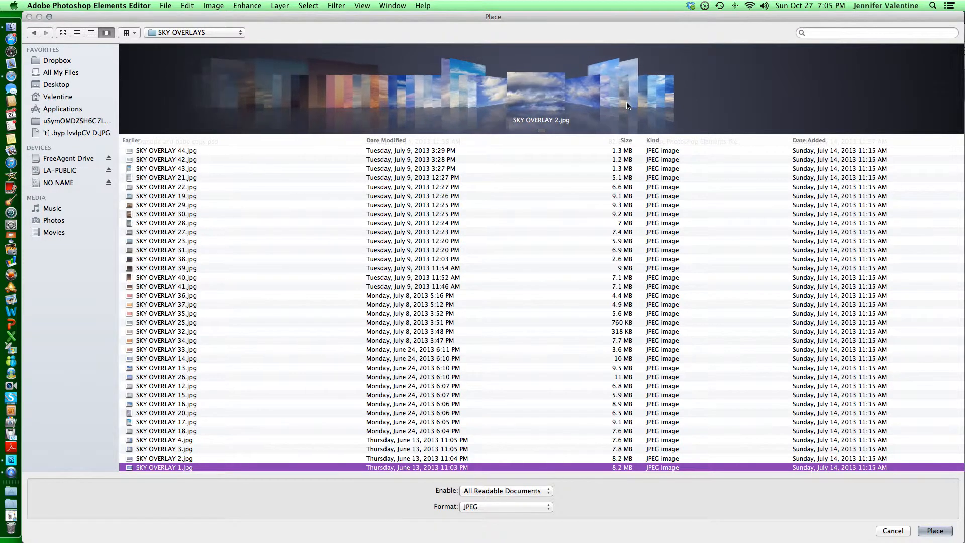
pyautogui.scroll(4, 628, 105)
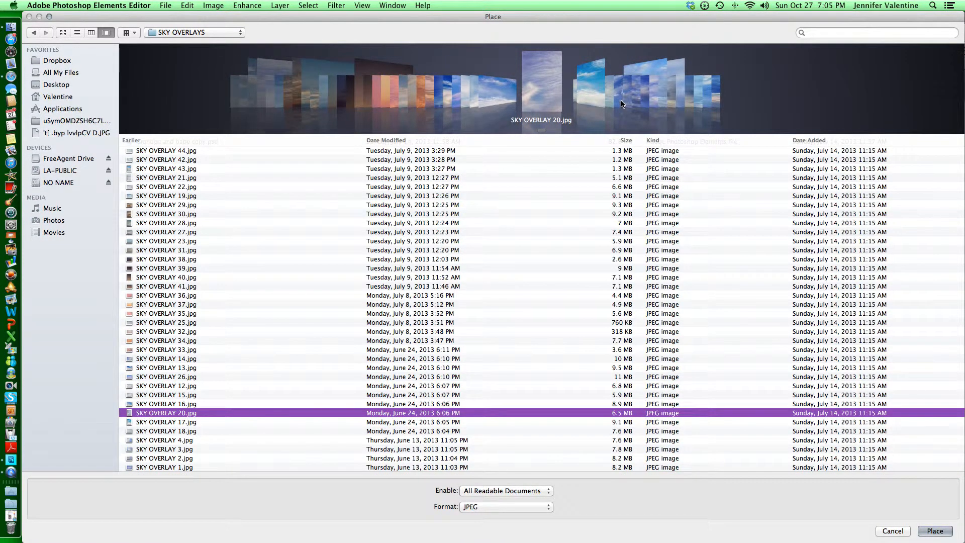
pyautogui.scroll(1, 622, 104)
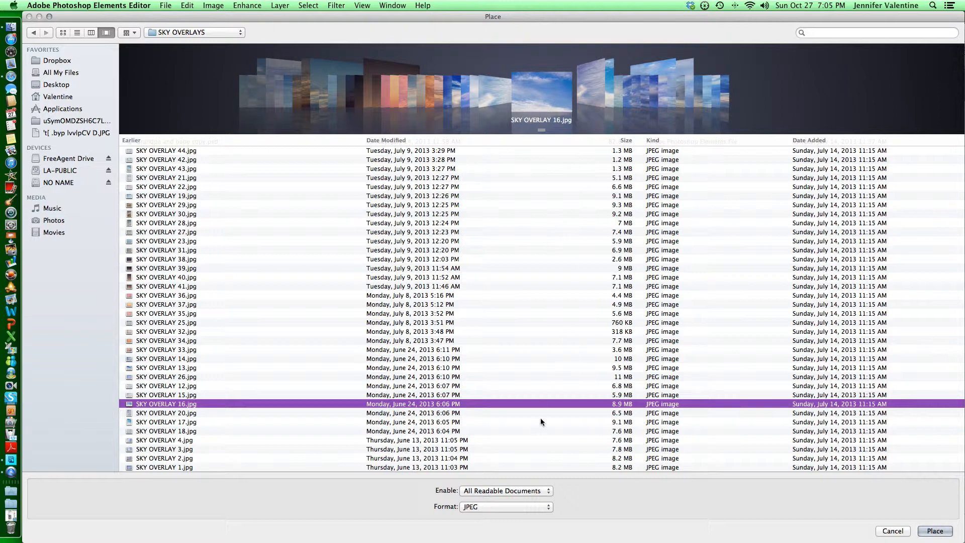
pyautogui.click(540, 404)
pyautogui.doubleClick(540, 404)
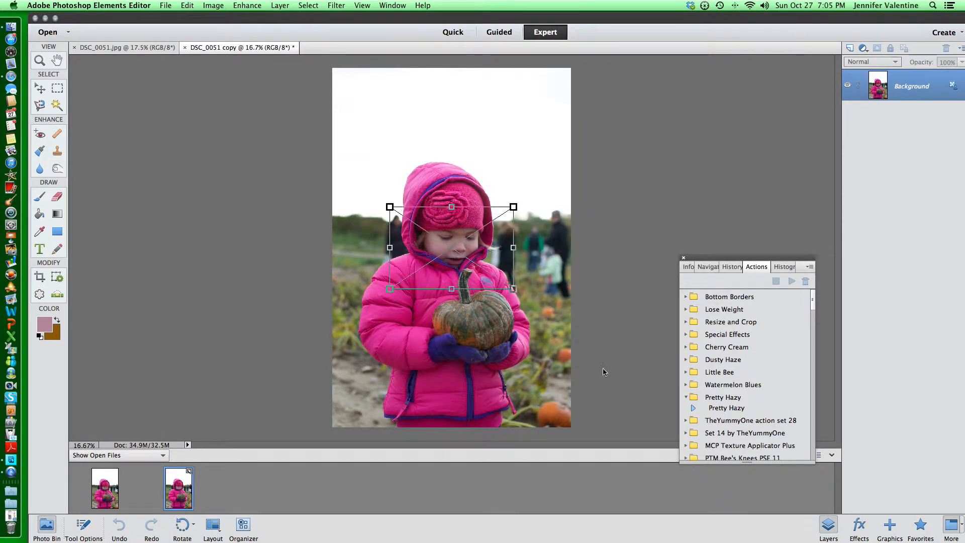
# Move and enlarge the sky overlay so it covers the full photo width from the upper edge down to near the horizon, and commit it
pyautogui.moveTo(453, 251); pyautogui.dragTo(444, 156)
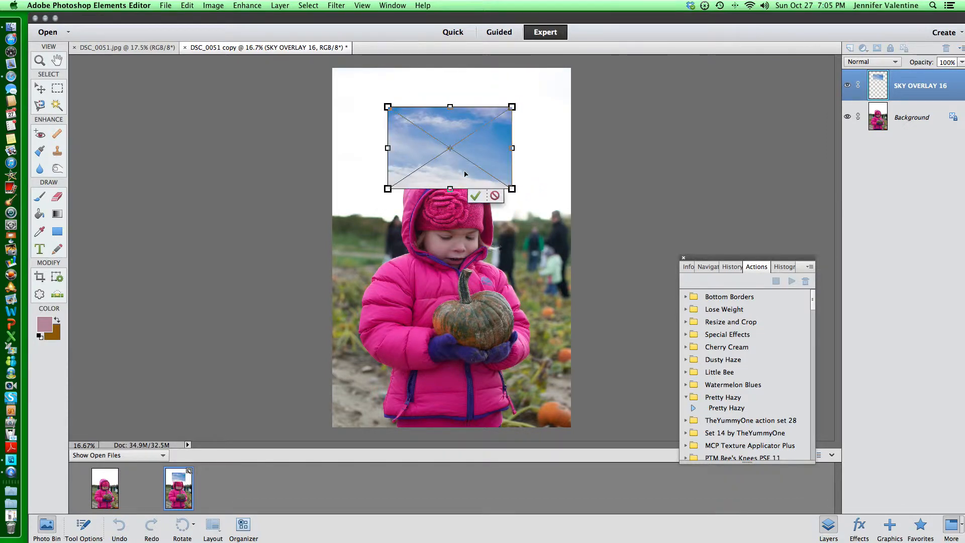
pyautogui.moveTo(512, 107); pyautogui.dragTo(630, 54)
pyautogui.moveTo(542, 97); pyautogui.dragTo(493, 122)
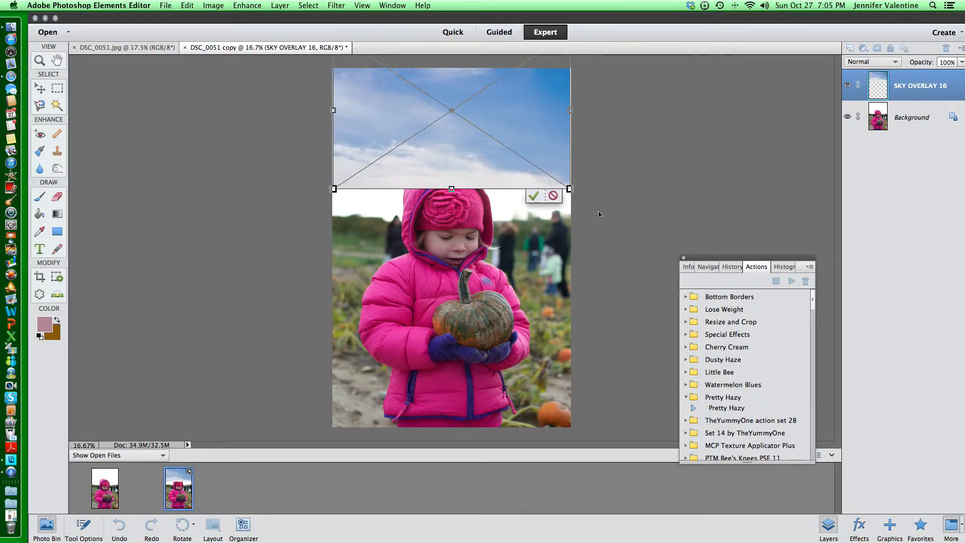
pyautogui.moveTo(334, 189); pyautogui.dragTo(305, 208)
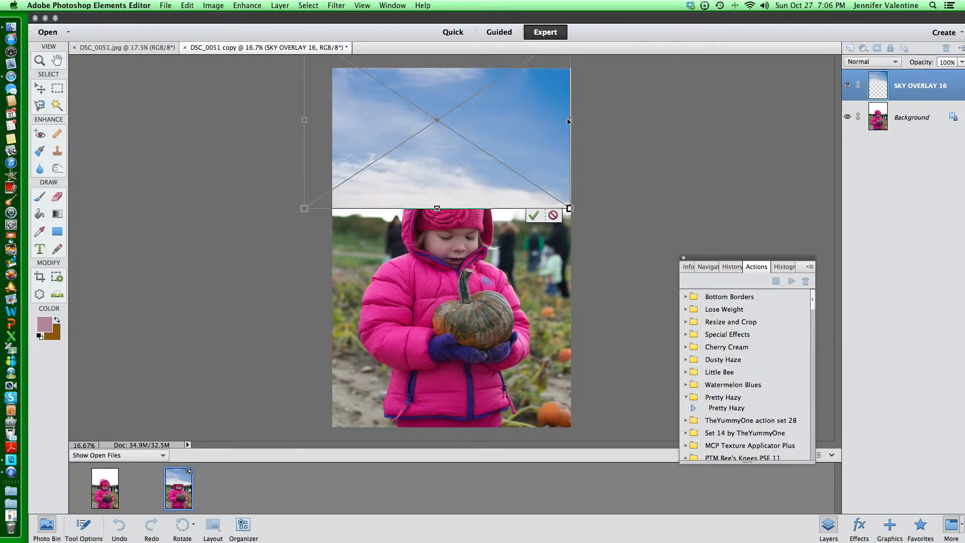
pyautogui.moveTo(570, 121); pyautogui.dragTo(577, 121)
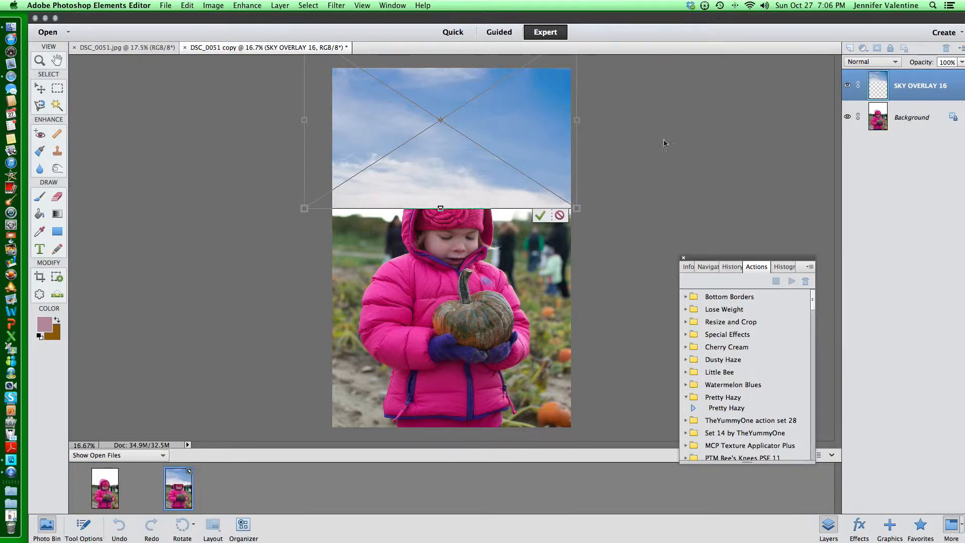
pyautogui.click(540, 217)
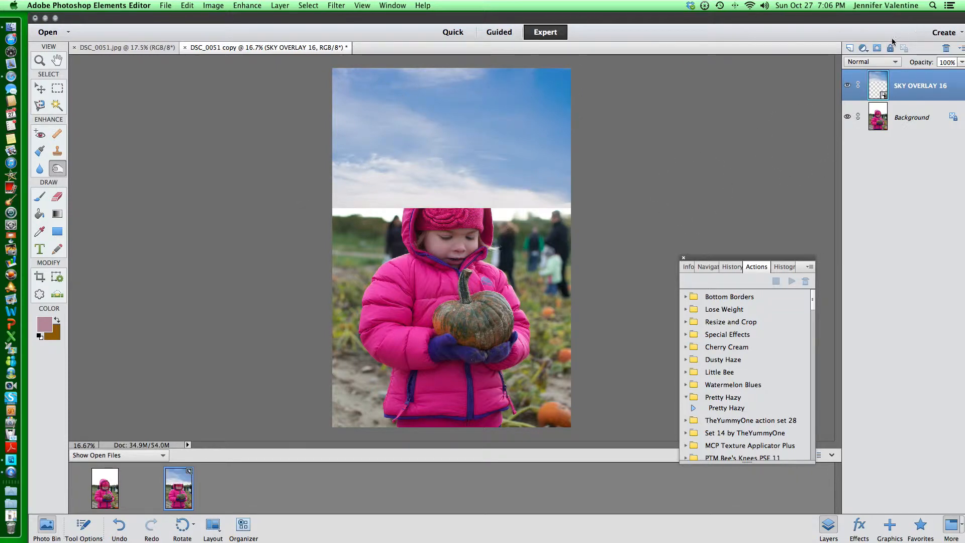
# Add a layer mask to the SKY OVERLAY 16 layer and lower the layer's opacity to 43%
pyautogui.click(878, 49)
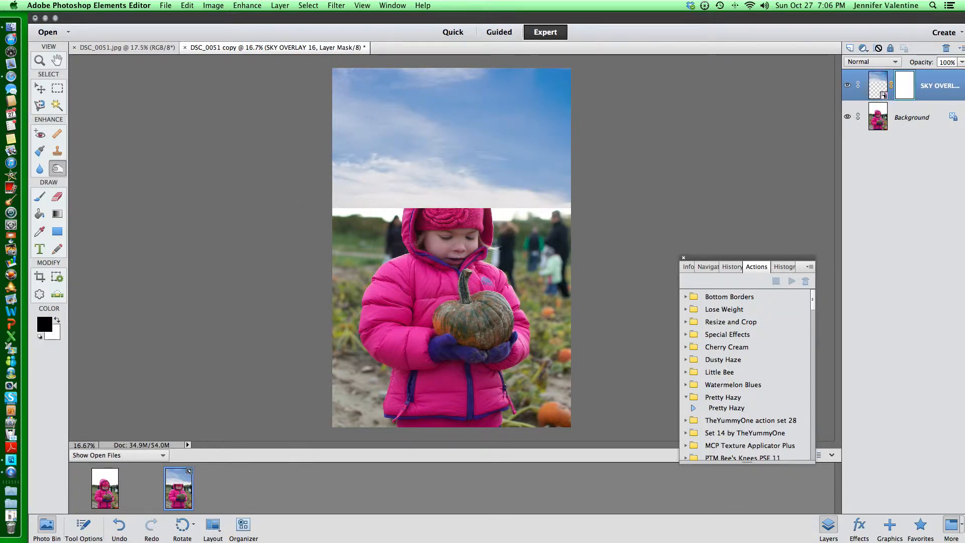
pyautogui.click(961, 62)
pyautogui.moveTo(952, 74); pyautogui.dragTo(927, 76)
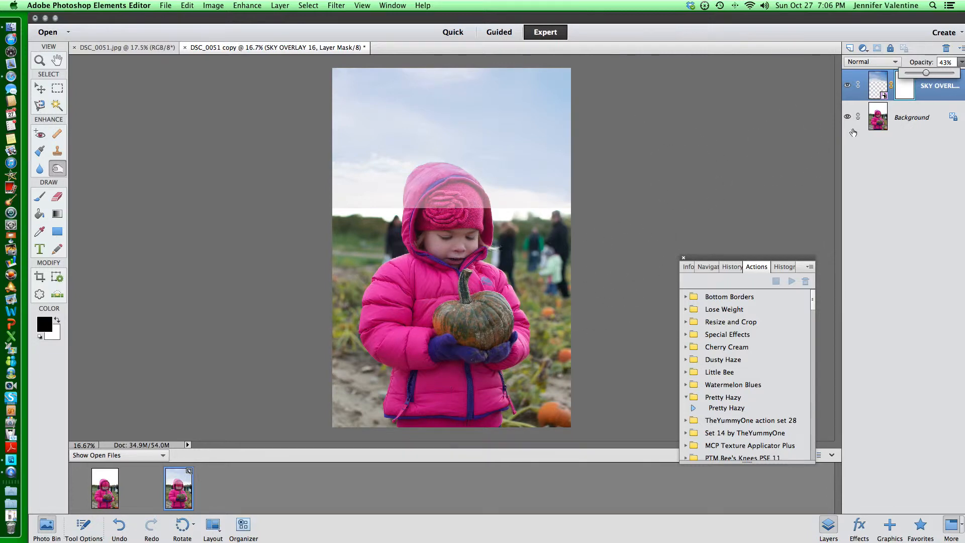
# Paint black on the sky layer's mask with a 528 px brush along the overlay's lower edge and over the girl's hat
pyautogui.click(41, 199)
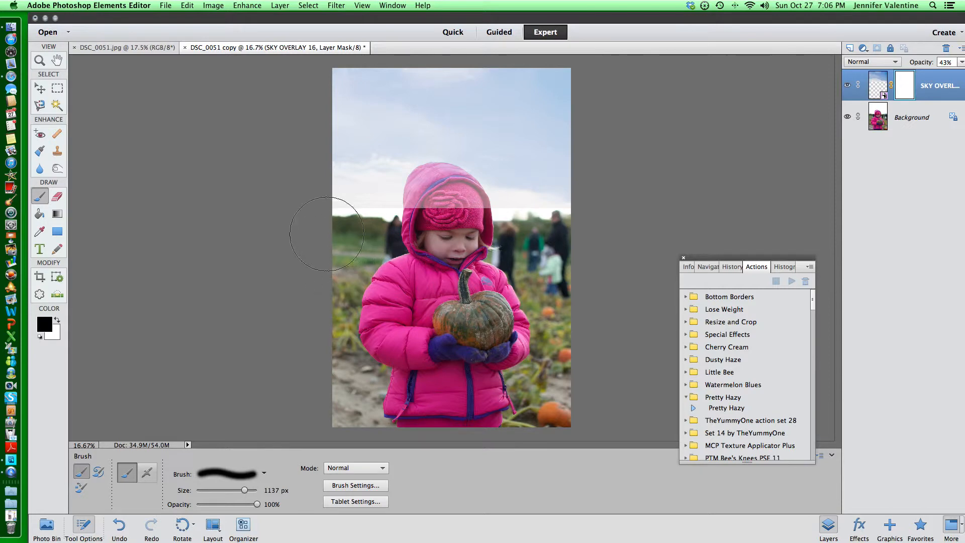
pyautogui.moveTo(243, 492); pyautogui.dragTo(235, 494)
pyautogui.moveTo(235, 491); pyautogui.dragTo(240, 492)
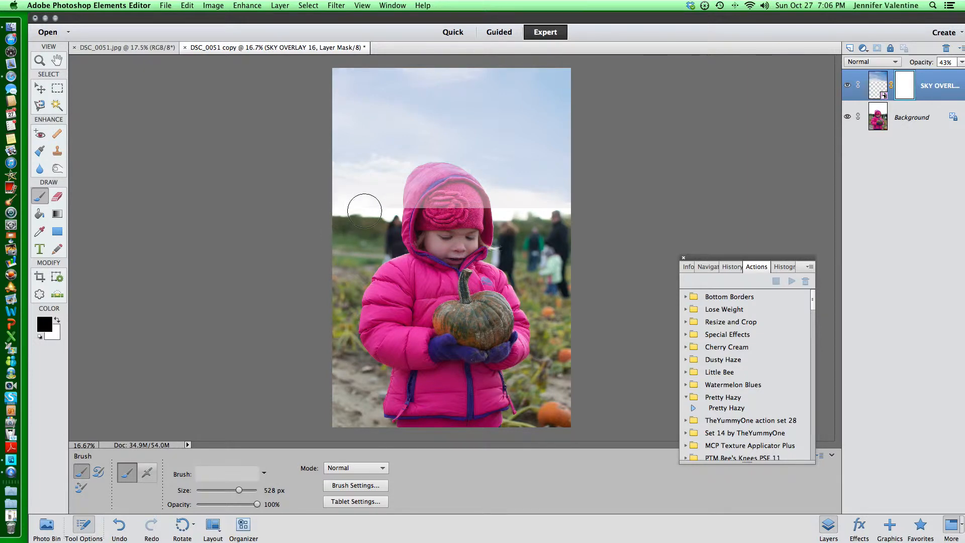
pyautogui.moveTo(401, 212); pyautogui.dragTo(589, 221)
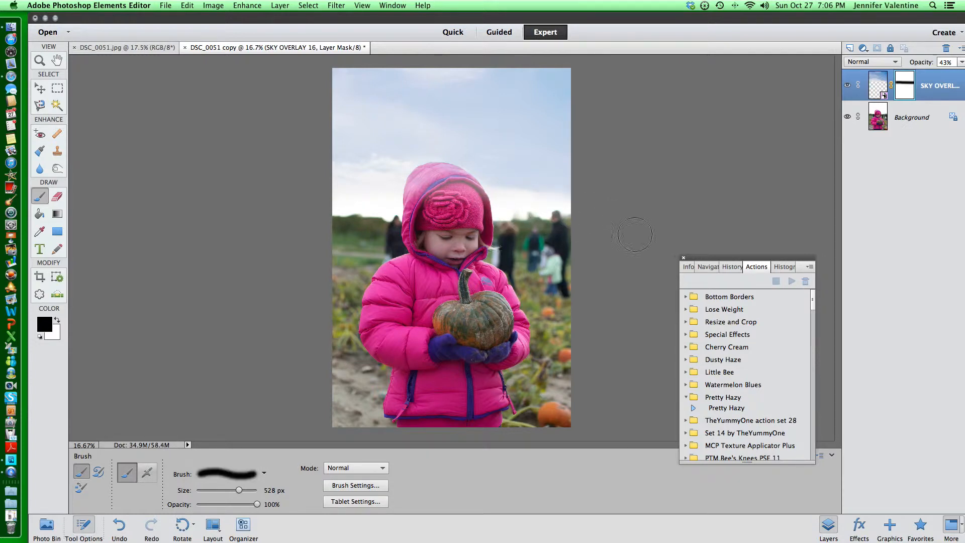
pyautogui.click(435, 181)
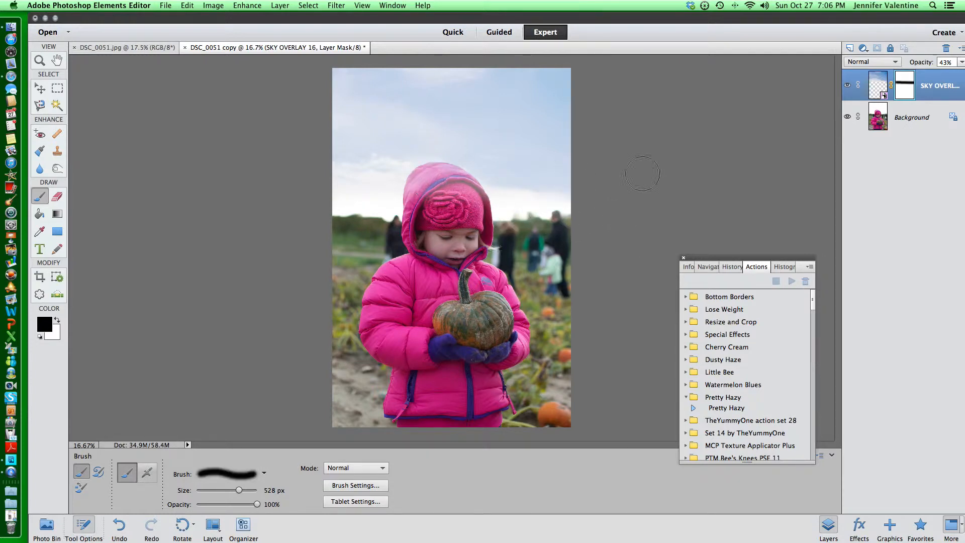
# Raise the SKY OVERLAY 16 layer's opacity to 65%
pyautogui.click(961, 63)
pyautogui.moveTo(929, 76); pyautogui.dragTo(938, 76)
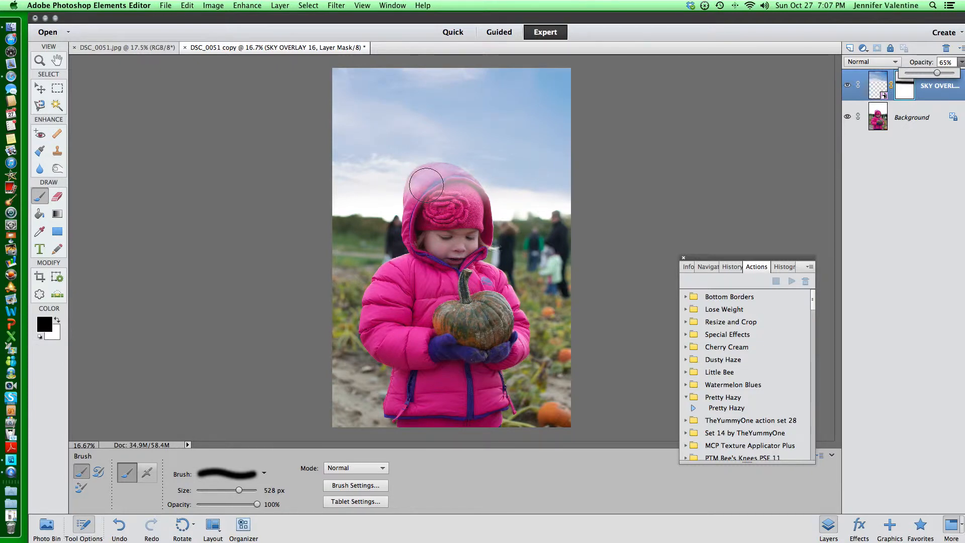
# Paint black on the sky mask over the front of the girl's hood, try layer opacities of 100% and 0%, and set 69%
pyautogui.moveTo(426, 185)
pyautogui.mouseDown()
pyautogui.moveTo(475, 184)
pyautogui.moveTo(466, 185)
pyautogui.mouseUp()
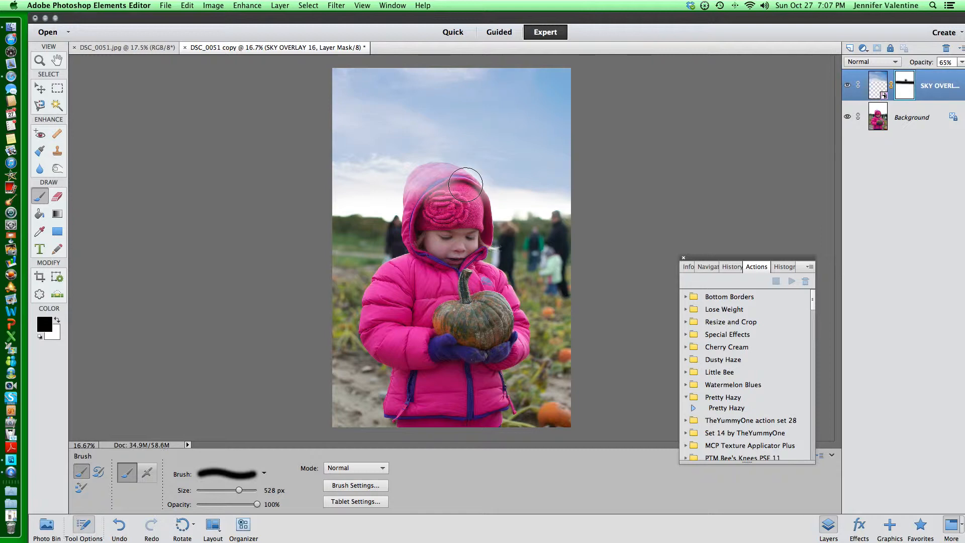
pyautogui.click(961, 62)
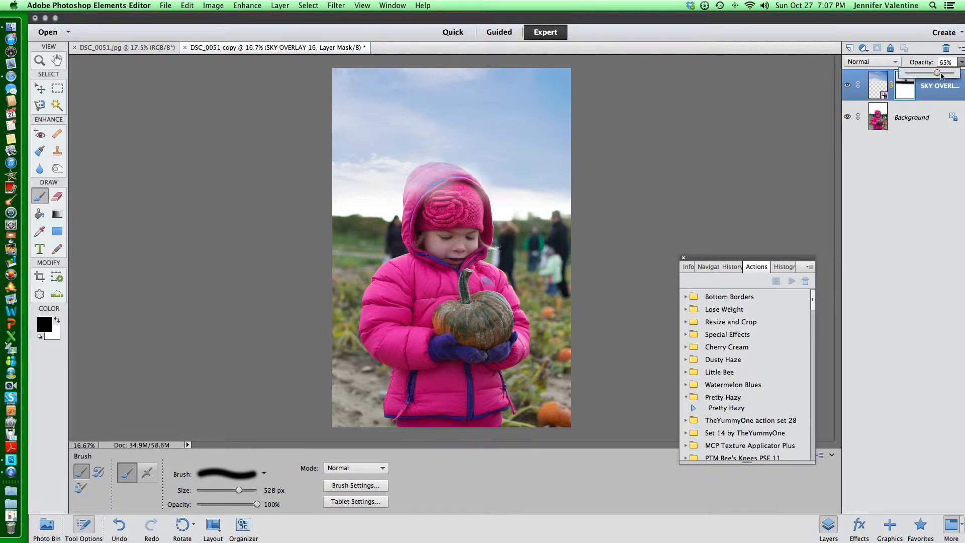
pyautogui.moveTo(942, 75); pyautogui.dragTo(955, 73)
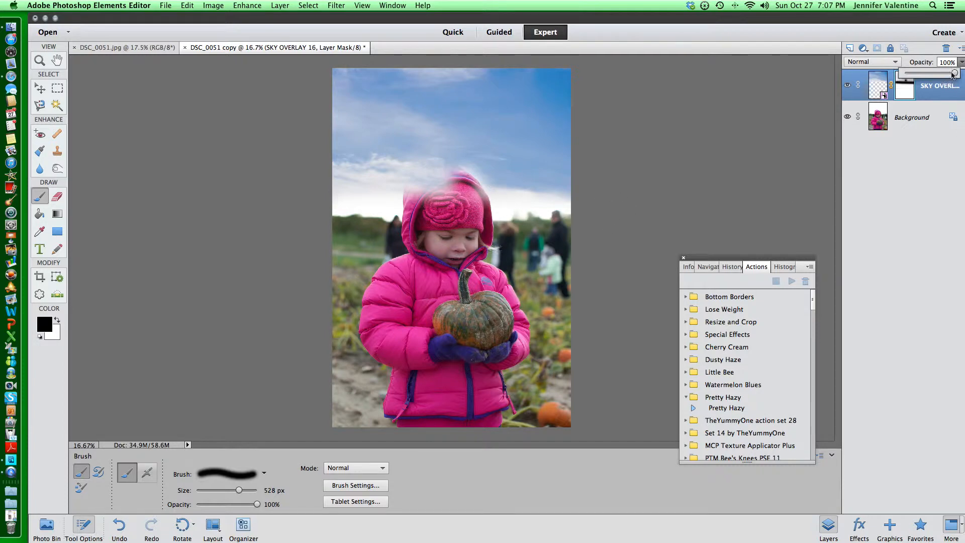
pyautogui.moveTo(954, 74); pyautogui.dragTo(905, 74)
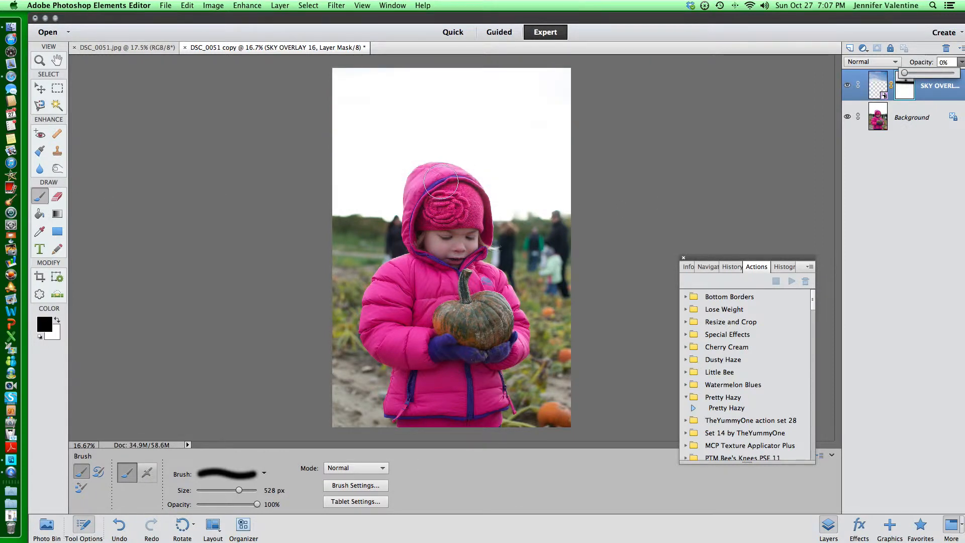
pyautogui.moveTo(905, 74); pyautogui.dragTo(940, 75)
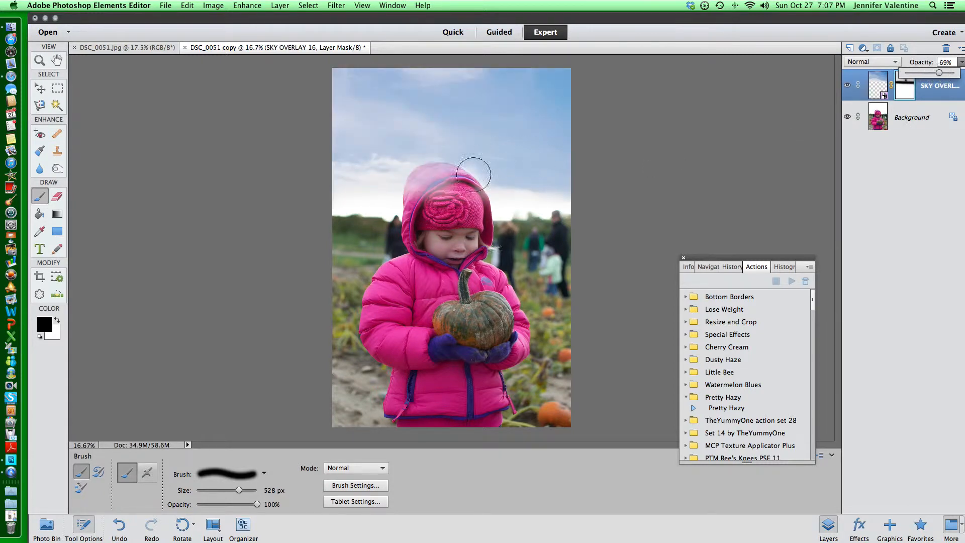
# Paint black on the sky mask over the rest of the pink hood, raising the layer's opacity to 100% to touch up leftover overlay
pyautogui.moveTo(426, 183)
pyautogui.mouseDown()
pyautogui.moveTo(442, 194)
pyautogui.moveTo(438, 203)
pyautogui.moveTo(424, 191)
pyautogui.moveTo(420, 207)
pyautogui.moveTo(434, 180)
pyautogui.mouseUp()
pyautogui.moveTo(441, 179)
pyautogui.mouseDown()
pyautogui.moveTo(472, 199)
pyautogui.moveTo(460, 221)
pyautogui.moveTo(442, 203)
pyautogui.moveTo(420, 208)
pyautogui.moveTo(426, 224)
pyautogui.mouseUp()
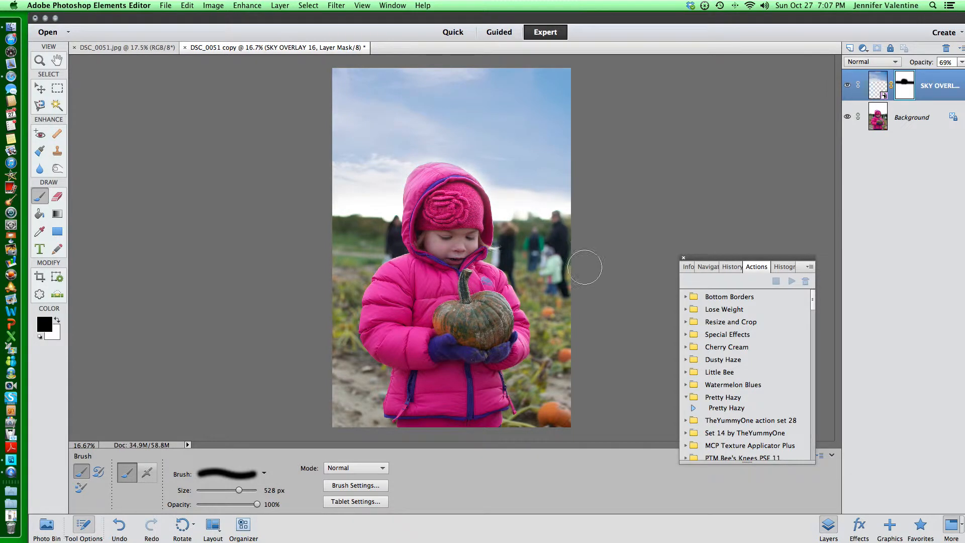
pyautogui.click(961, 62)
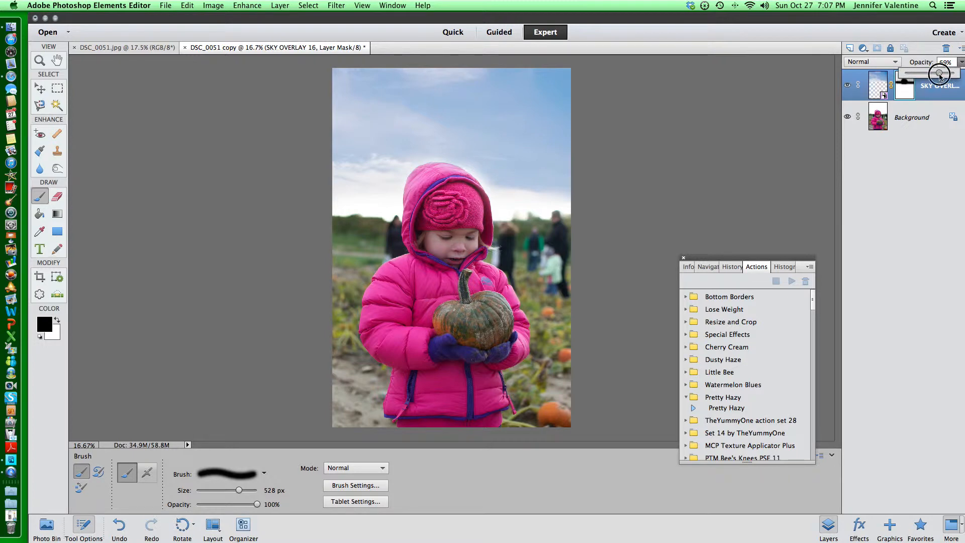
pyautogui.moveTo(939, 73); pyautogui.dragTo(956, 73)
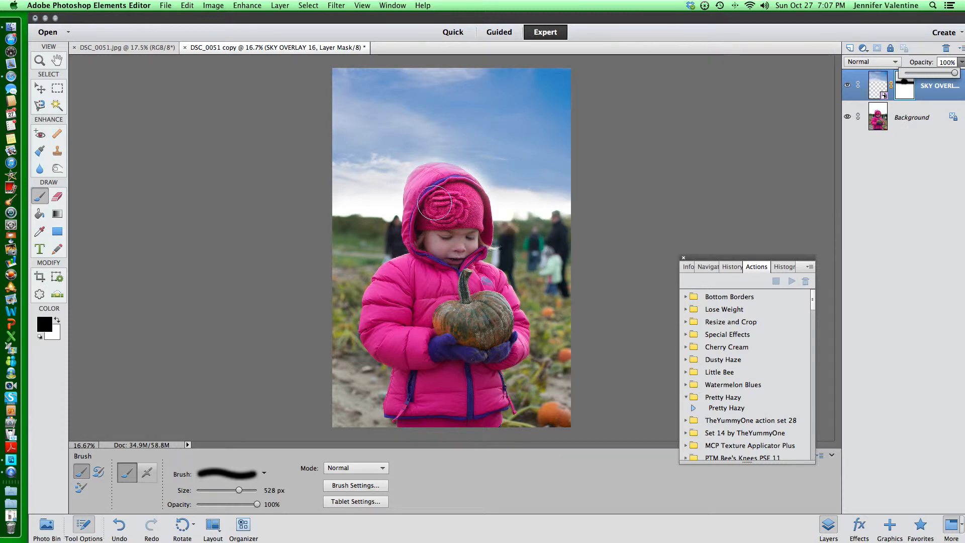
pyautogui.moveTo(435, 203); pyautogui.dragTo(422, 186)
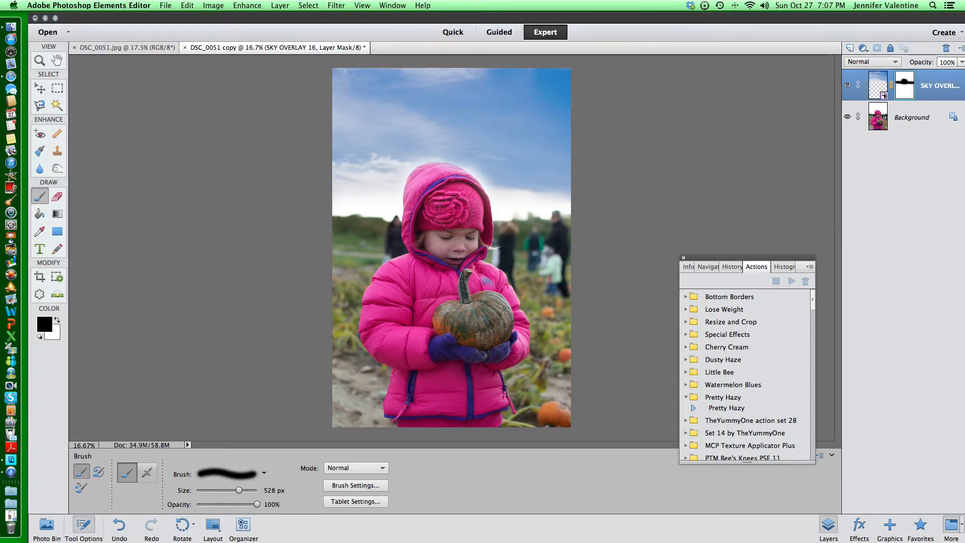
# Lower the SKY OVERLAY 16 layer's opacity to 66% and flatten the image
pyautogui.click(962, 62)
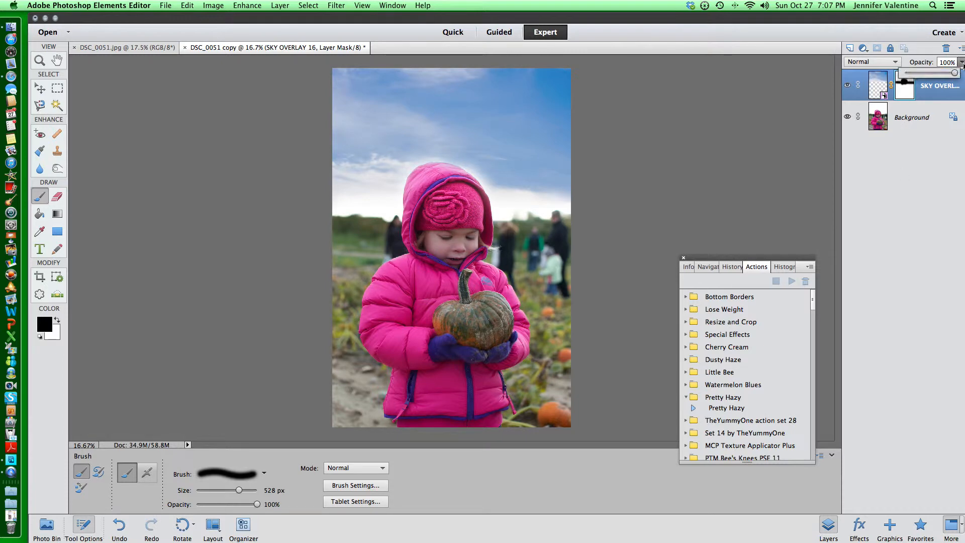
pyautogui.moveTo(955, 74); pyautogui.dragTo(944, 75)
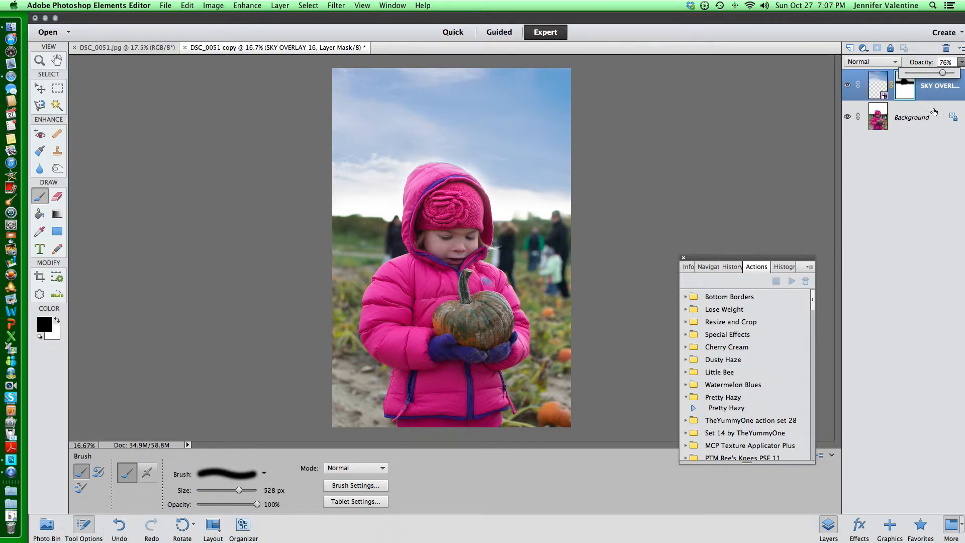
pyautogui.moveTo(944, 74)
pyautogui.mouseDown()
pyautogui.moveTo(955, 73)
pyautogui.moveTo(939, 77)
pyautogui.mouseUp()
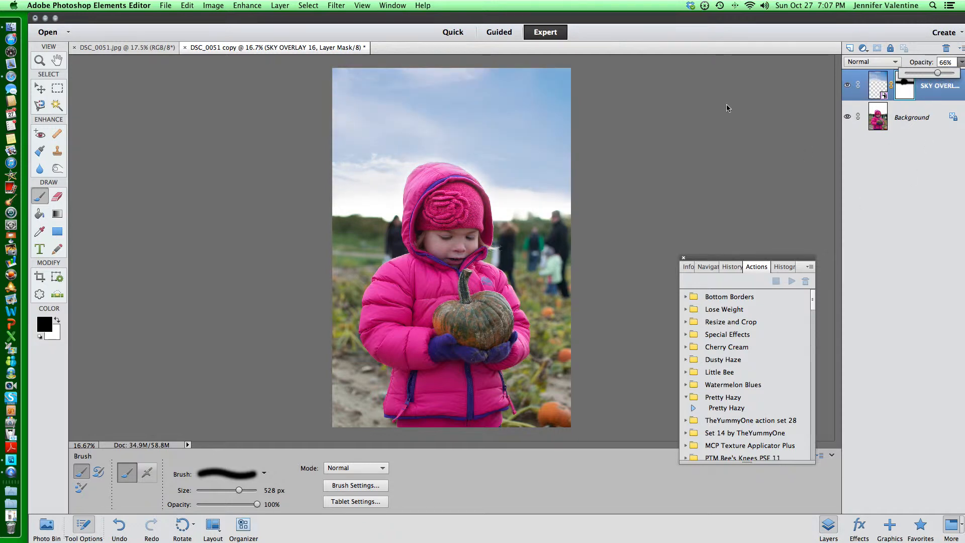
pyautogui.click(280, 5)
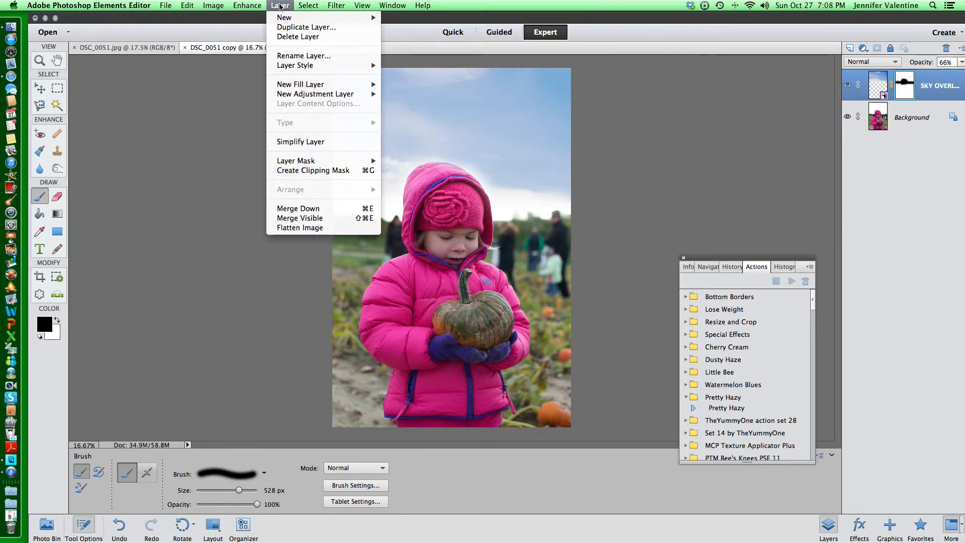
pyautogui.click(313, 228)
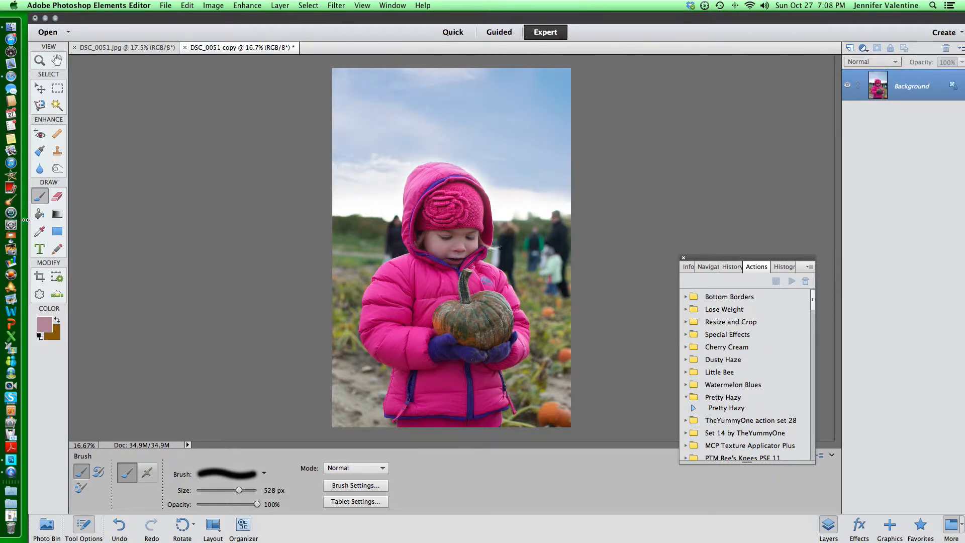
# Darken the sky across the photo's full width using the Burn tool at 1083 px, Midtones range and 31% exposure
pyautogui.click(57, 167)
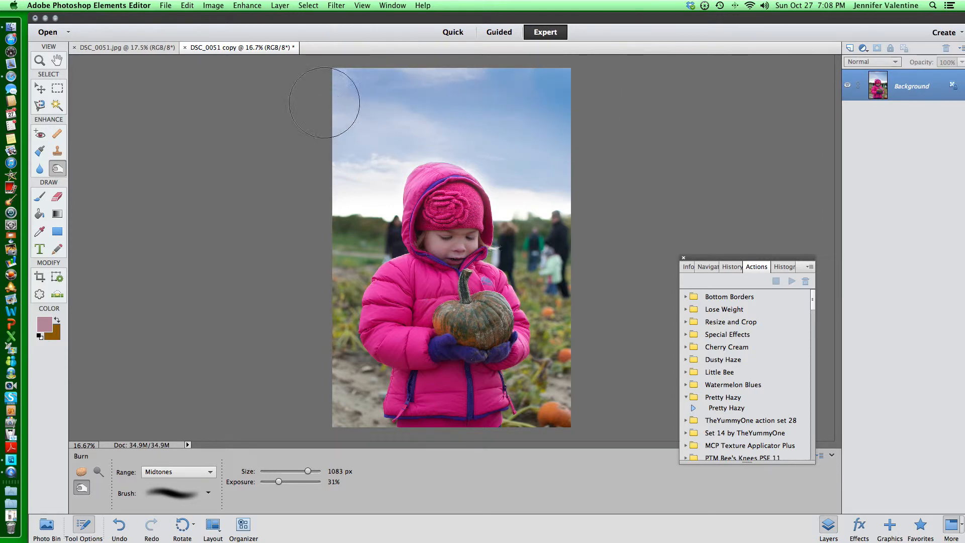
pyautogui.moveTo(327, 103)
pyautogui.mouseDown()
pyautogui.moveTo(383, 83)
pyautogui.moveTo(480, 93)
pyautogui.moveTo(585, 129)
pyautogui.mouseUp()
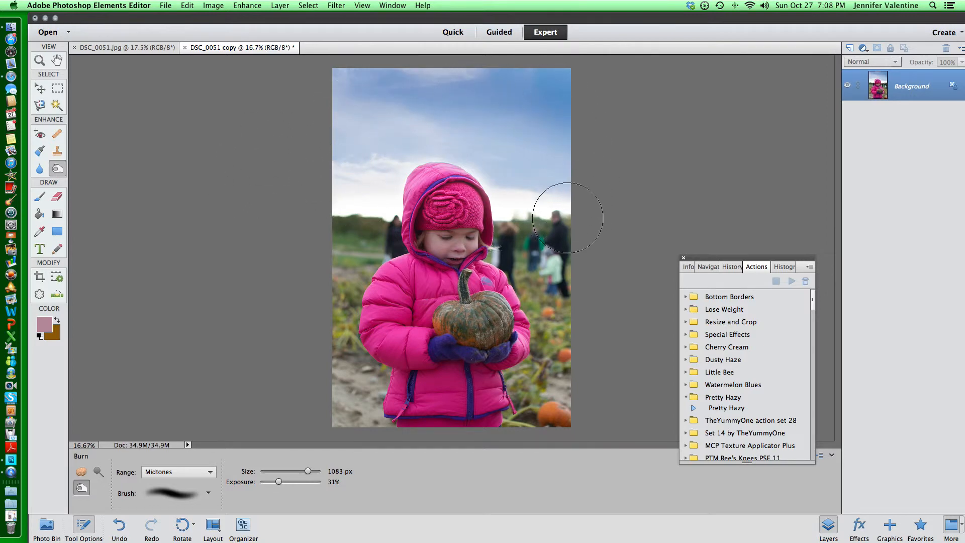
pyautogui.moveTo(304, 145)
pyautogui.mouseDown()
pyautogui.moveTo(345, 161)
pyautogui.moveTo(404, 150)
pyautogui.moveTo(575, 172)
pyautogui.mouseUp()
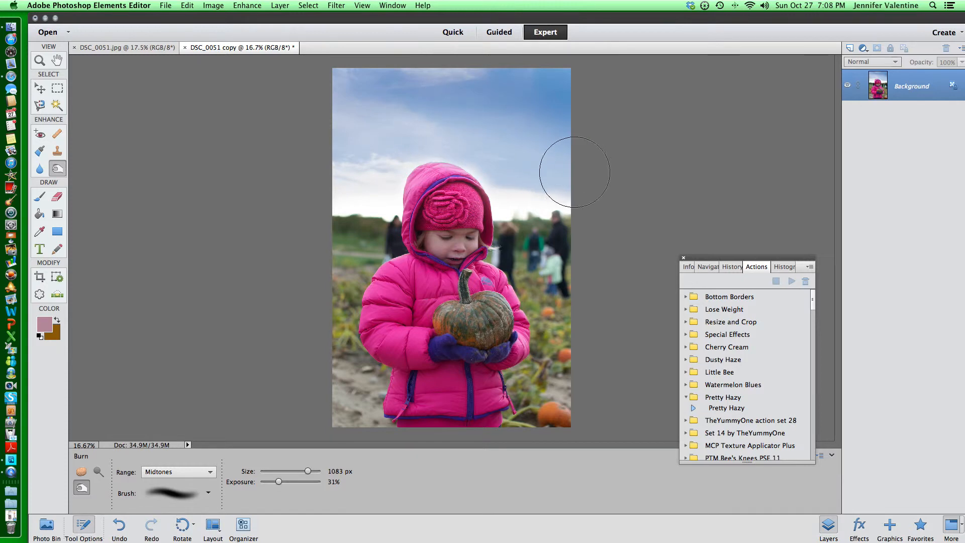